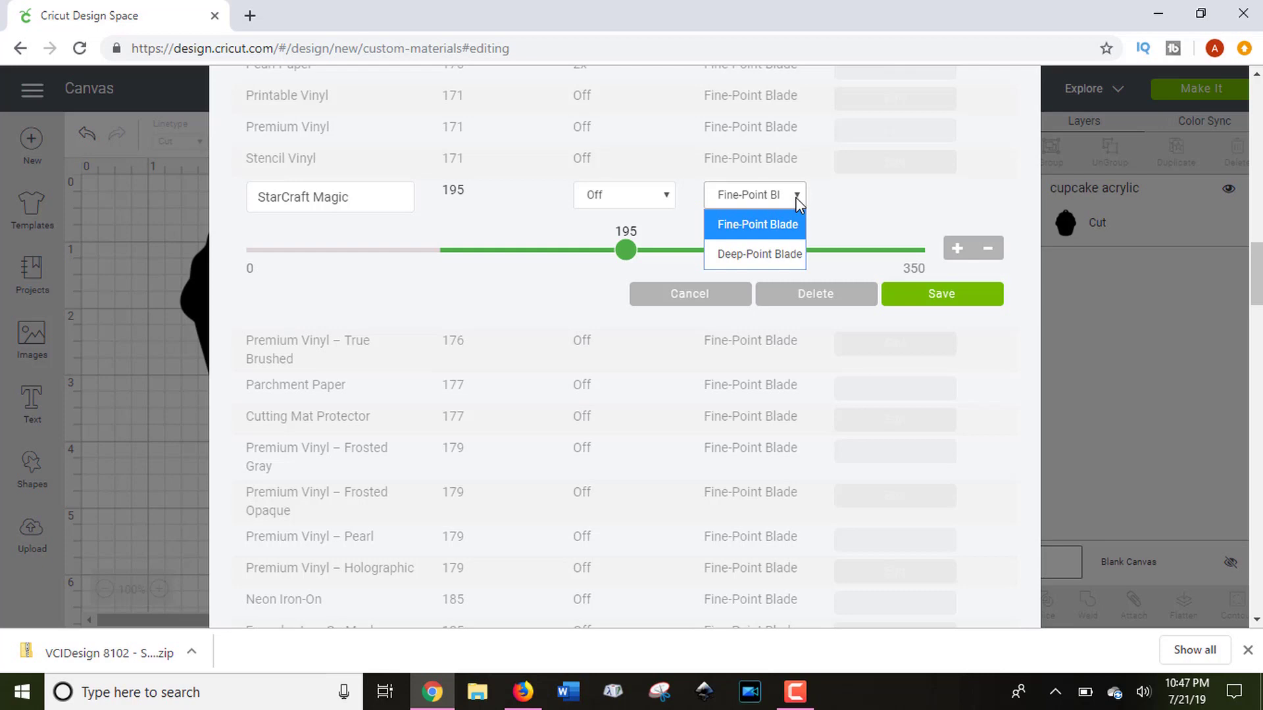
- Set the 195-pressure StarCraft Magic material's blade to Fine-Point Blade, save it and close the custom materials list
click(776, 225)
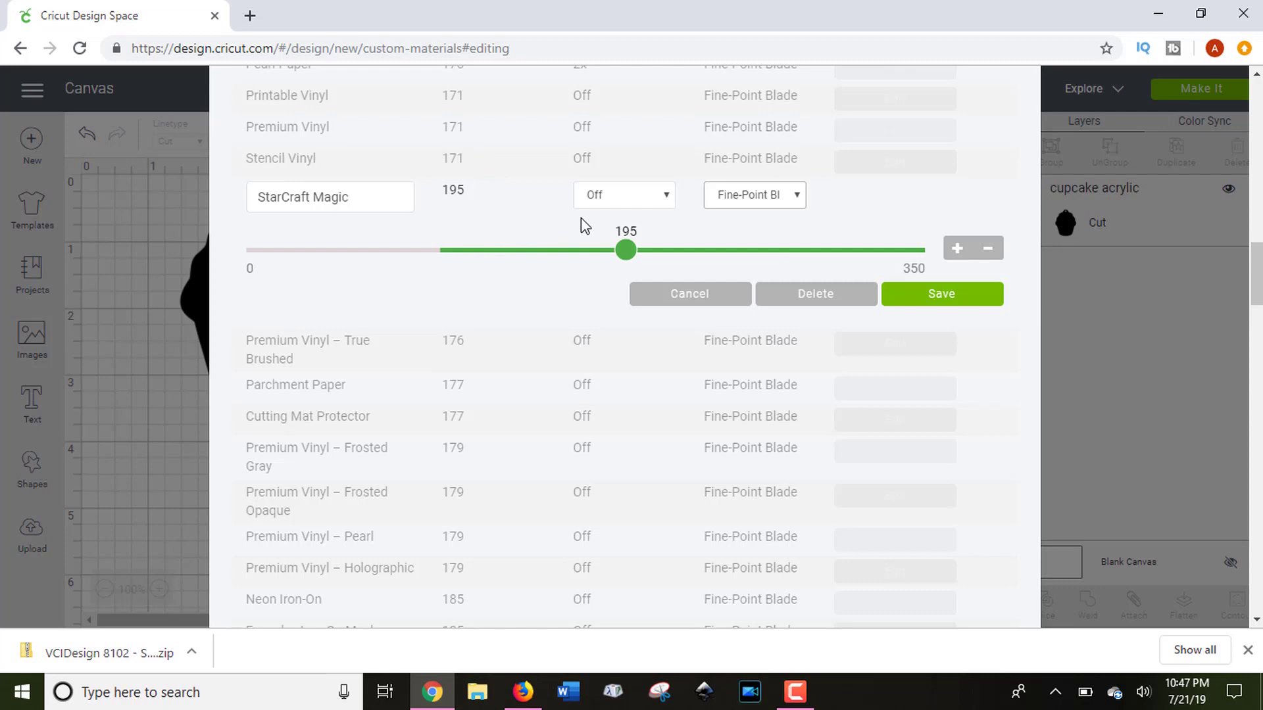
click(941, 294)
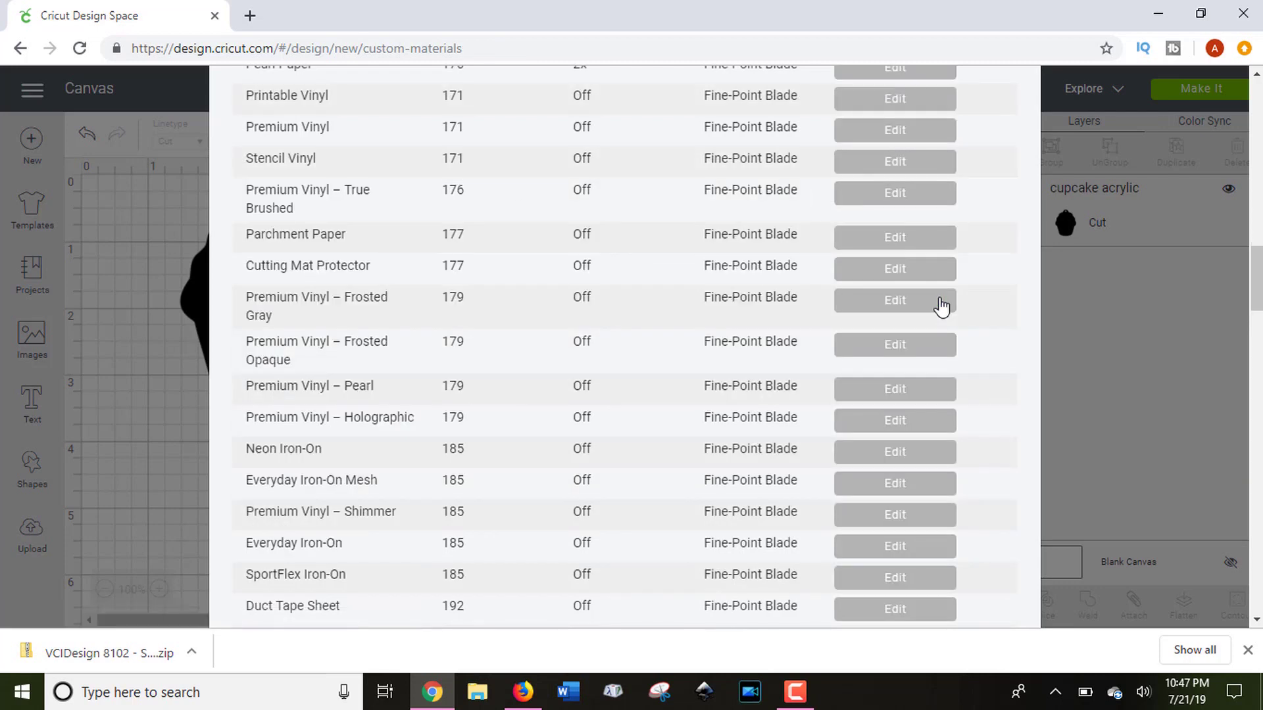
scroll(465, 252, up, 1)
scroll(464, 251, up, 1)
scroll(464, 251, down, 15)
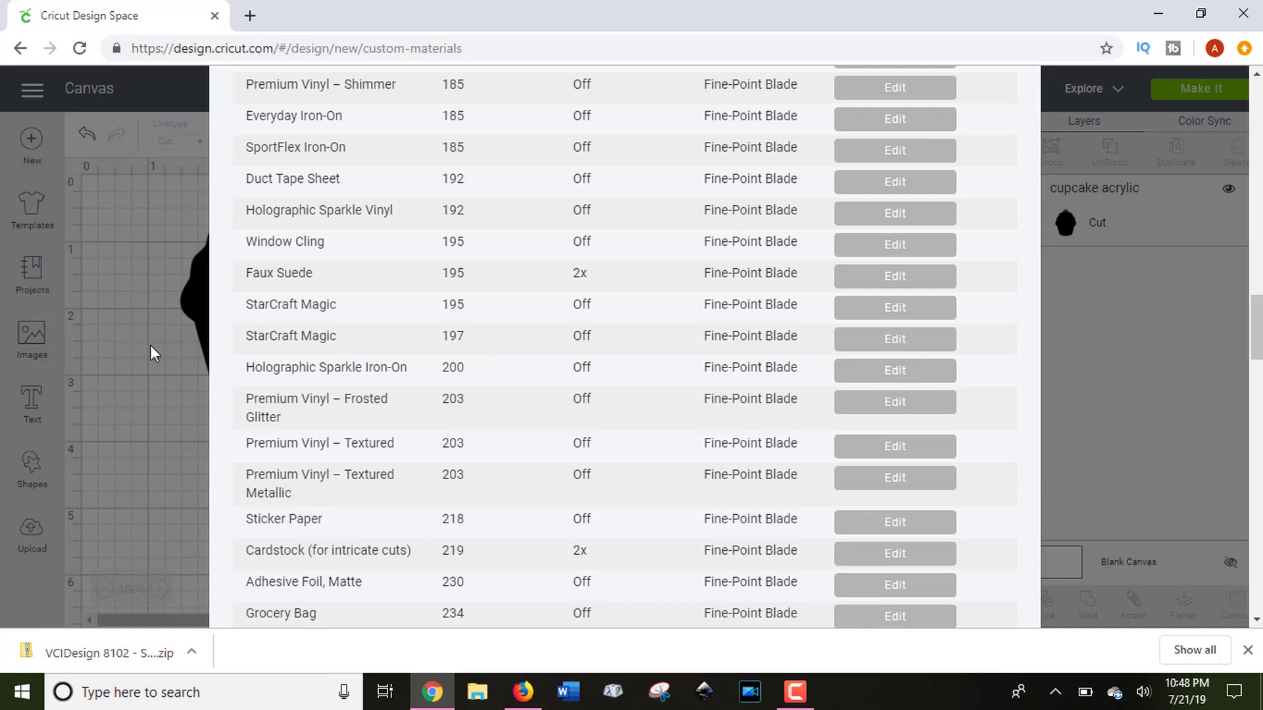
click(126, 345)
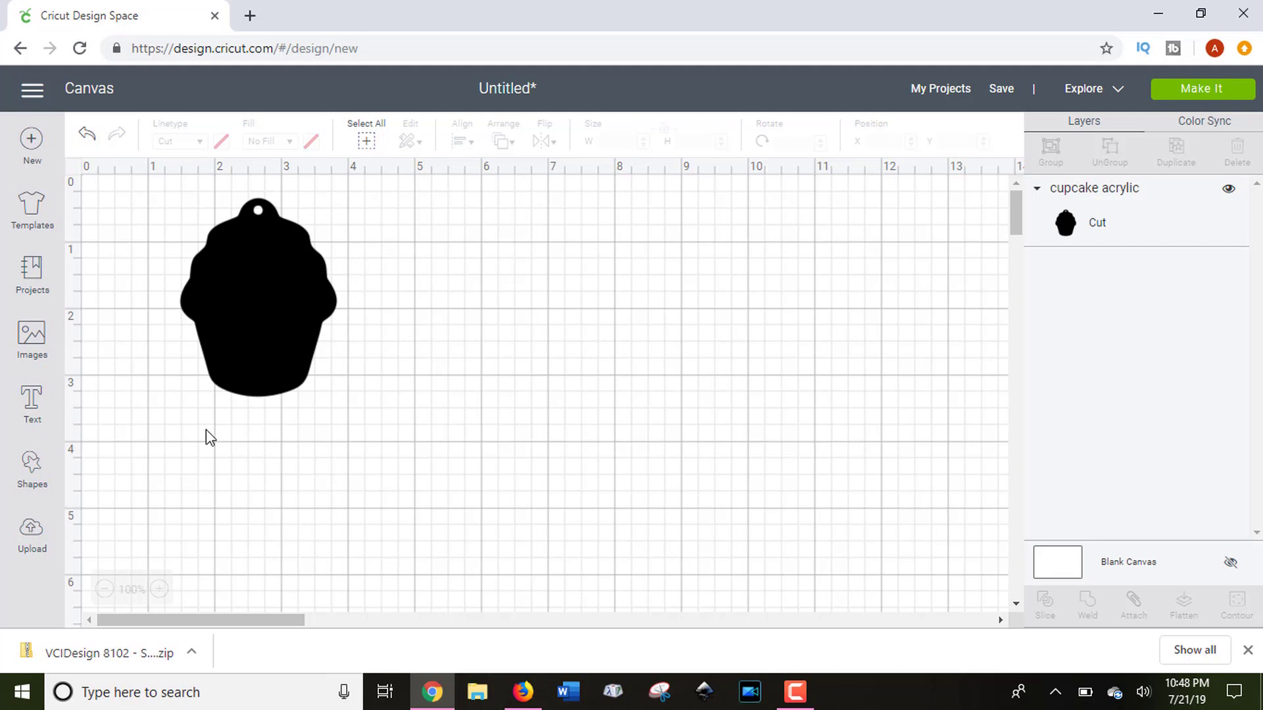
- Add a star shape to the canvas and set its width to 1 inch
click(31, 474)
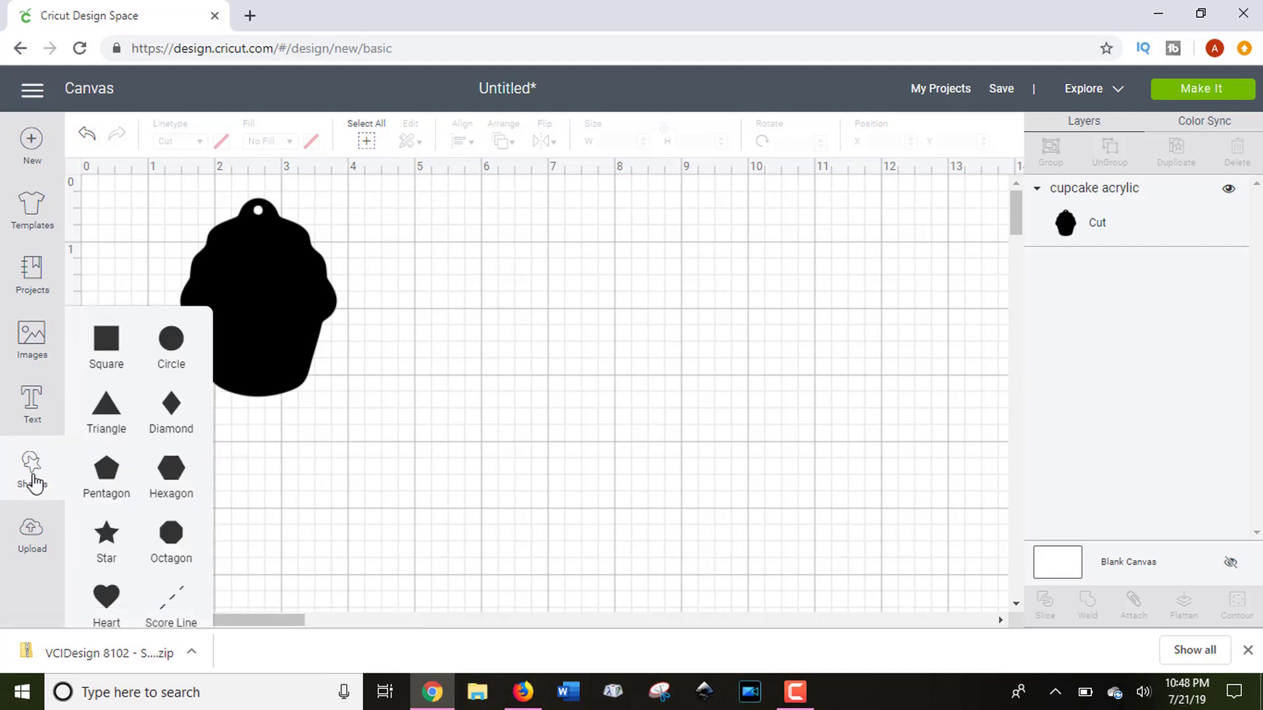
click(108, 540)
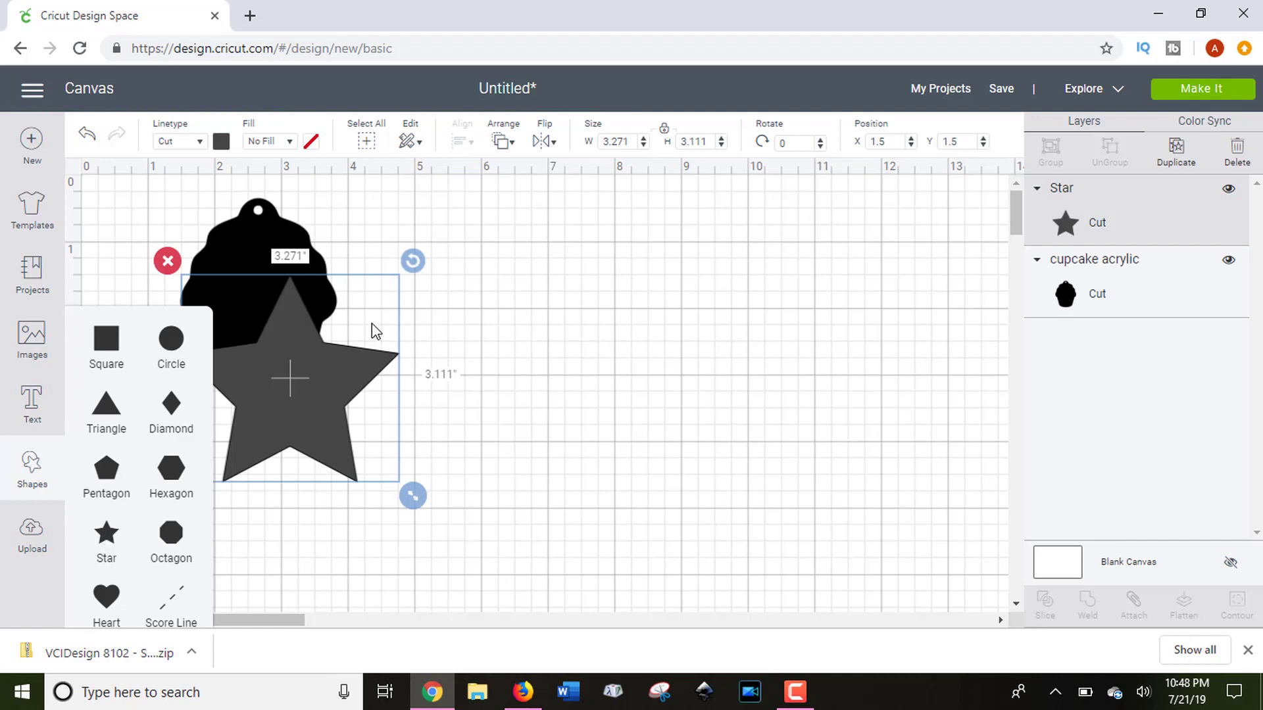
double_click(621, 142)
text(1)
key(Return)
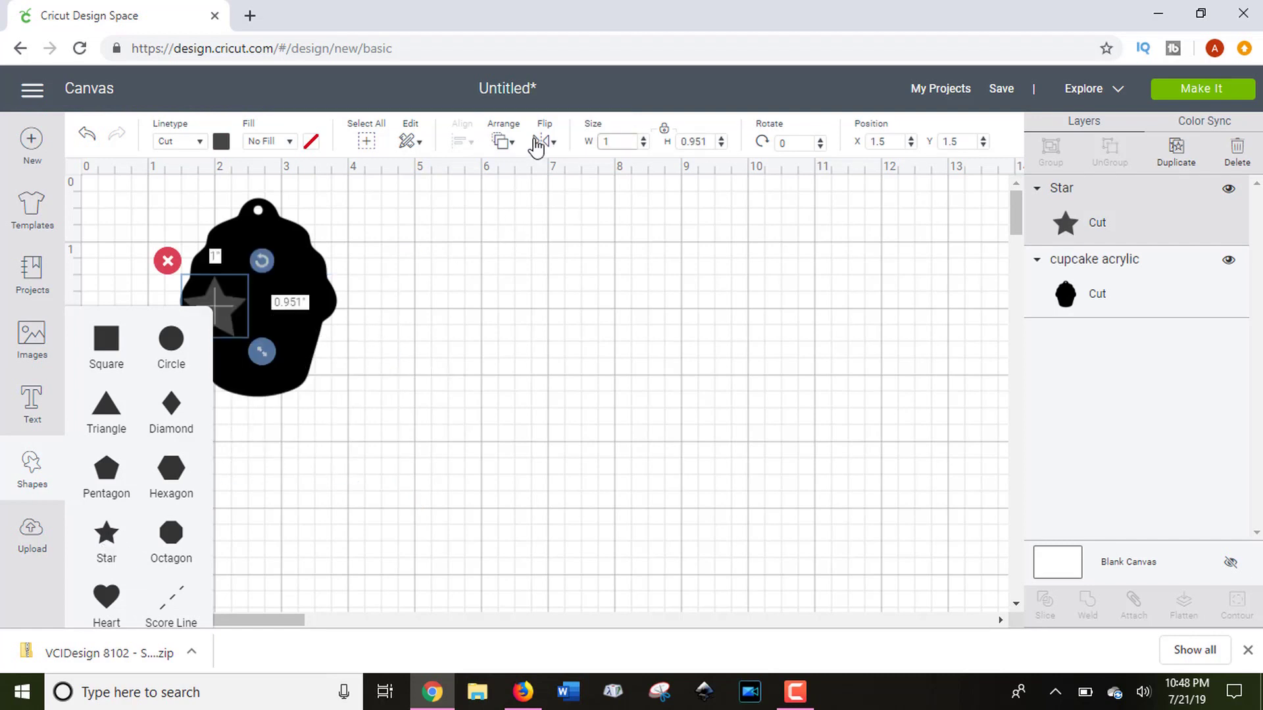
click(475, 370)
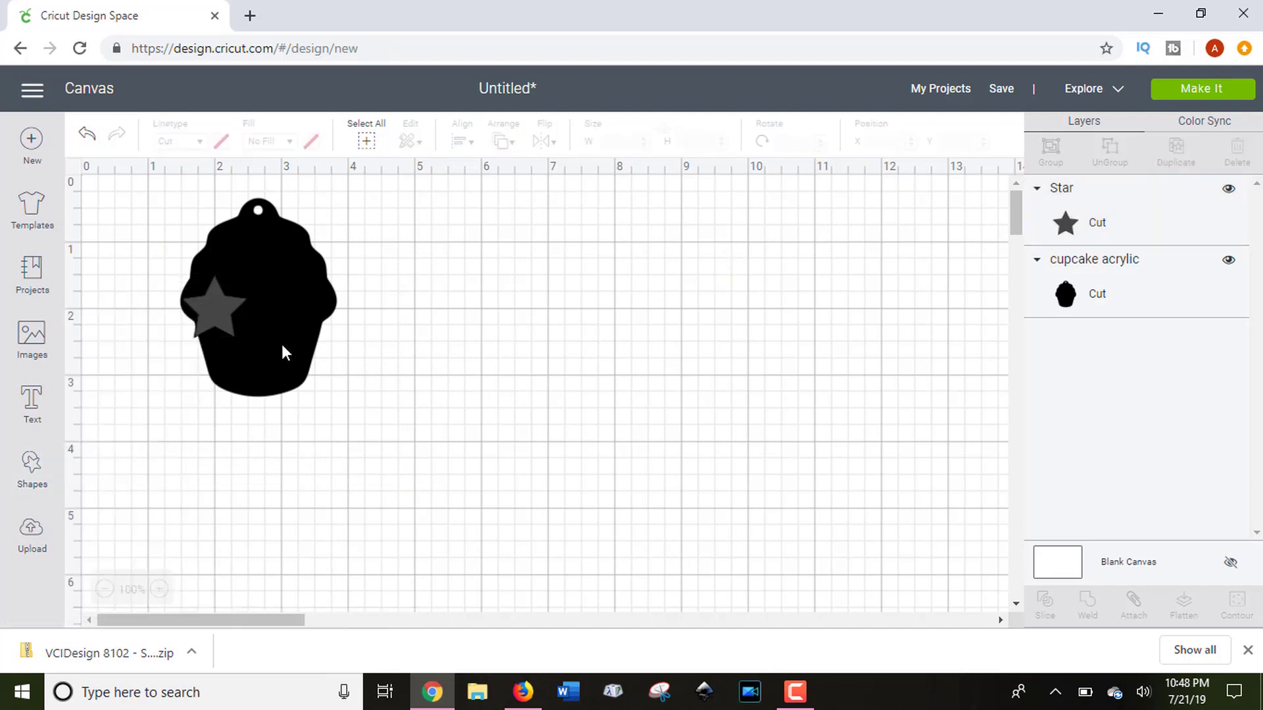
- Move the star beside the cupcake to about X 4.25, Y 0.333, and make three staggered duplicates of it
click(224, 318)
drag(224, 318, 409, 239)
right_click(409, 240)
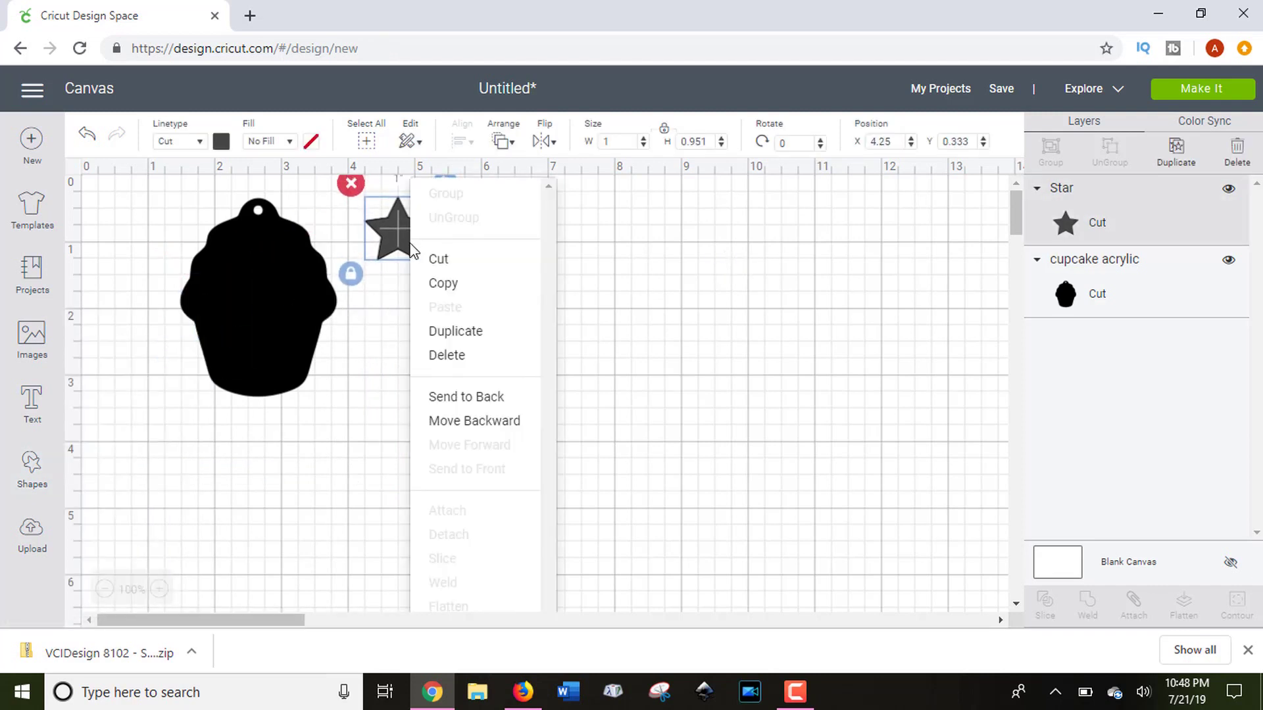
click(476, 332)
right_click(422, 270)
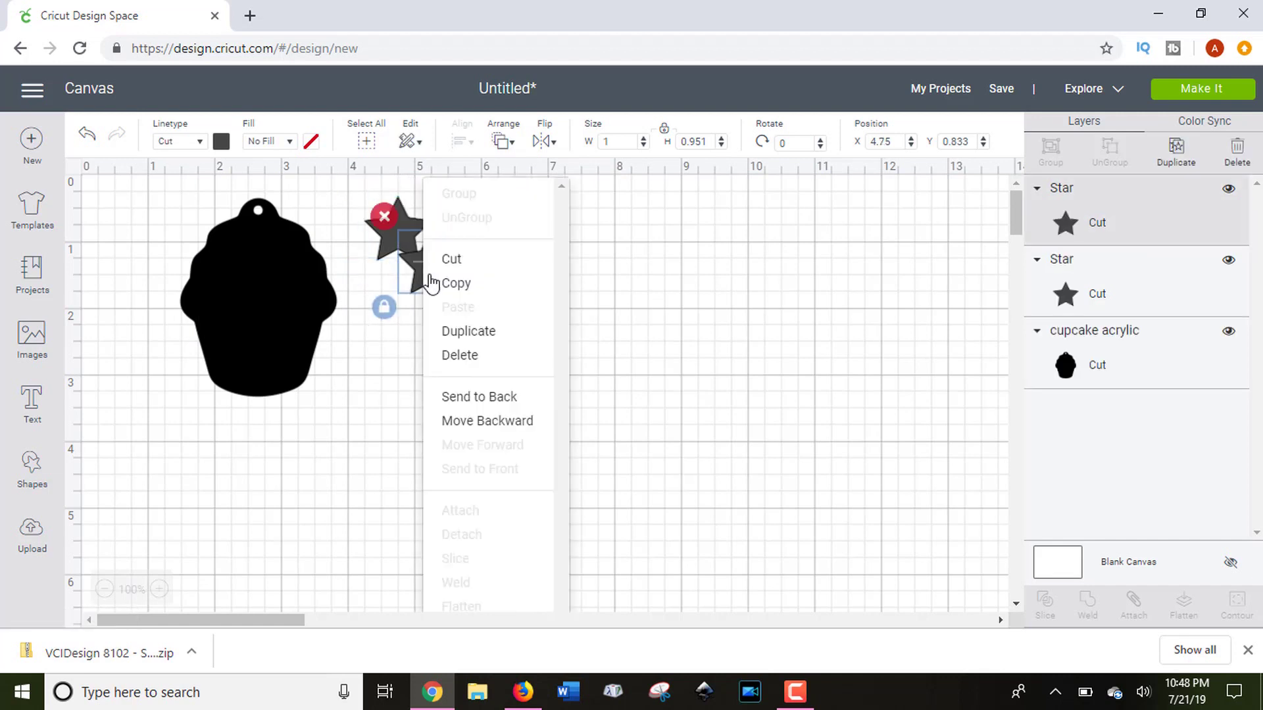
click(473, 329)
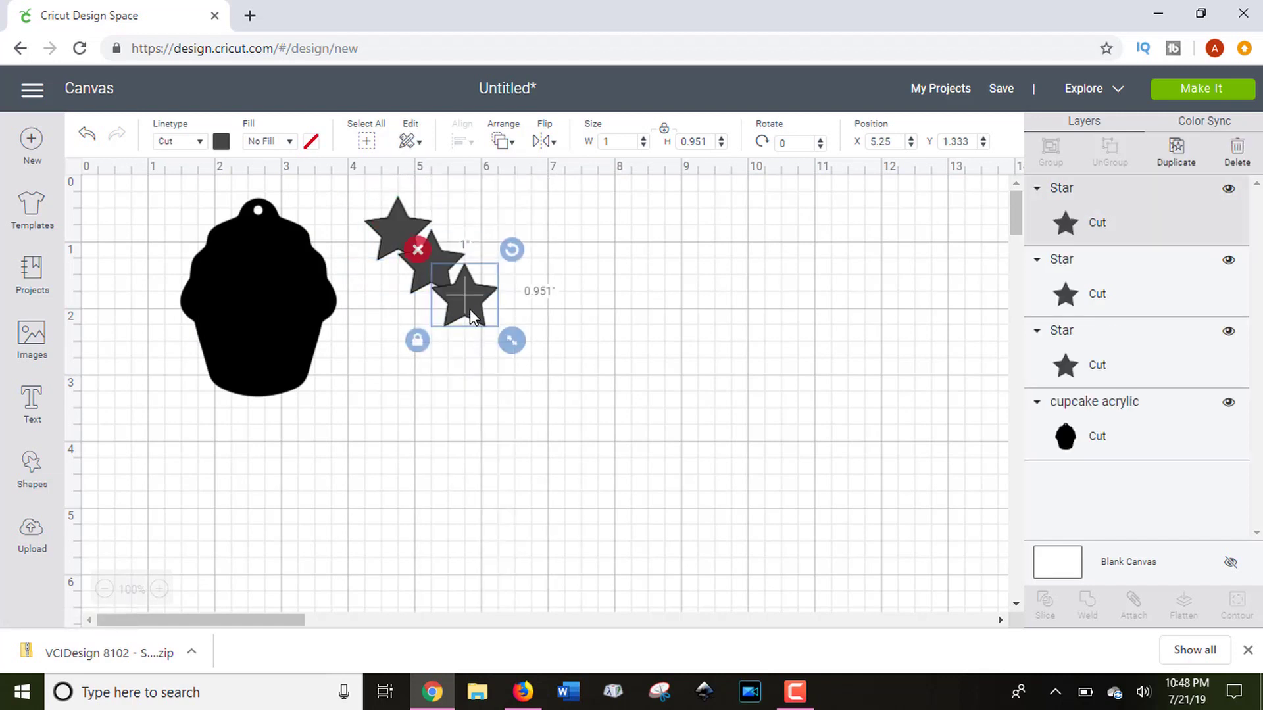
right_click(471, 323)
click(518, 340)
key(ctrl+v)
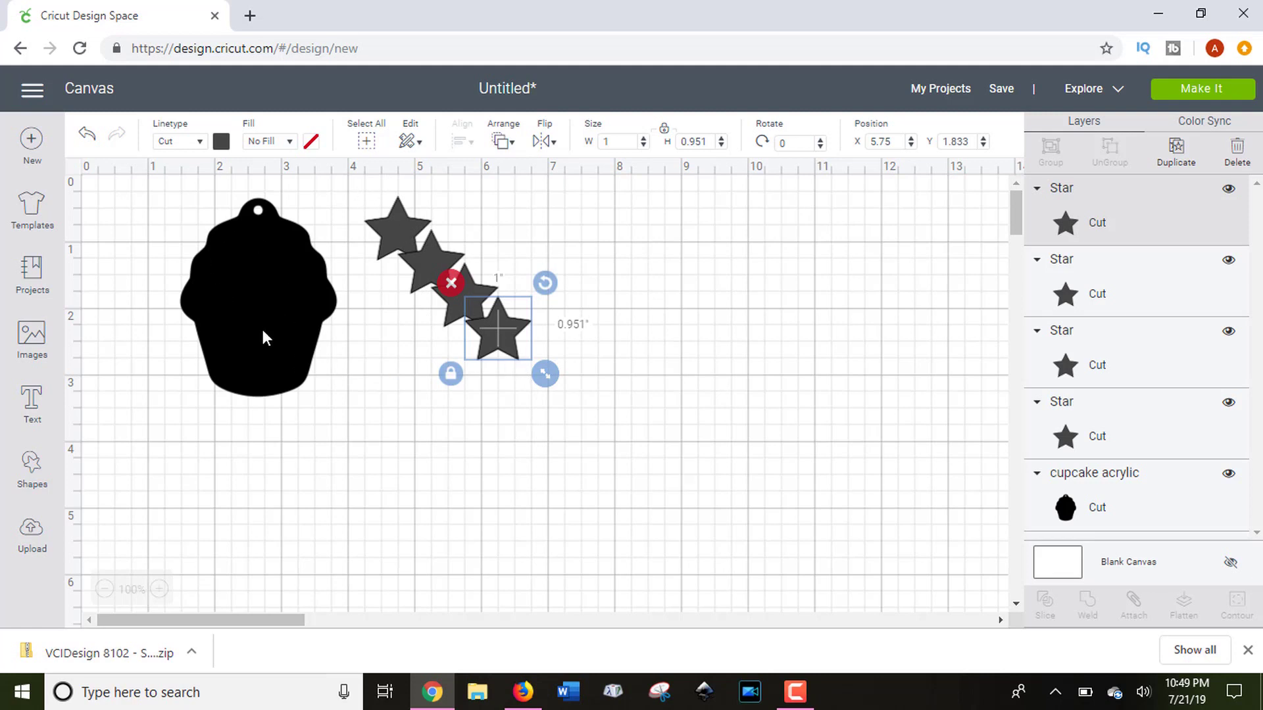
- Recolor the second star light purple, the third star periwinkle blue and the fourth star yellow
click(421, 261)
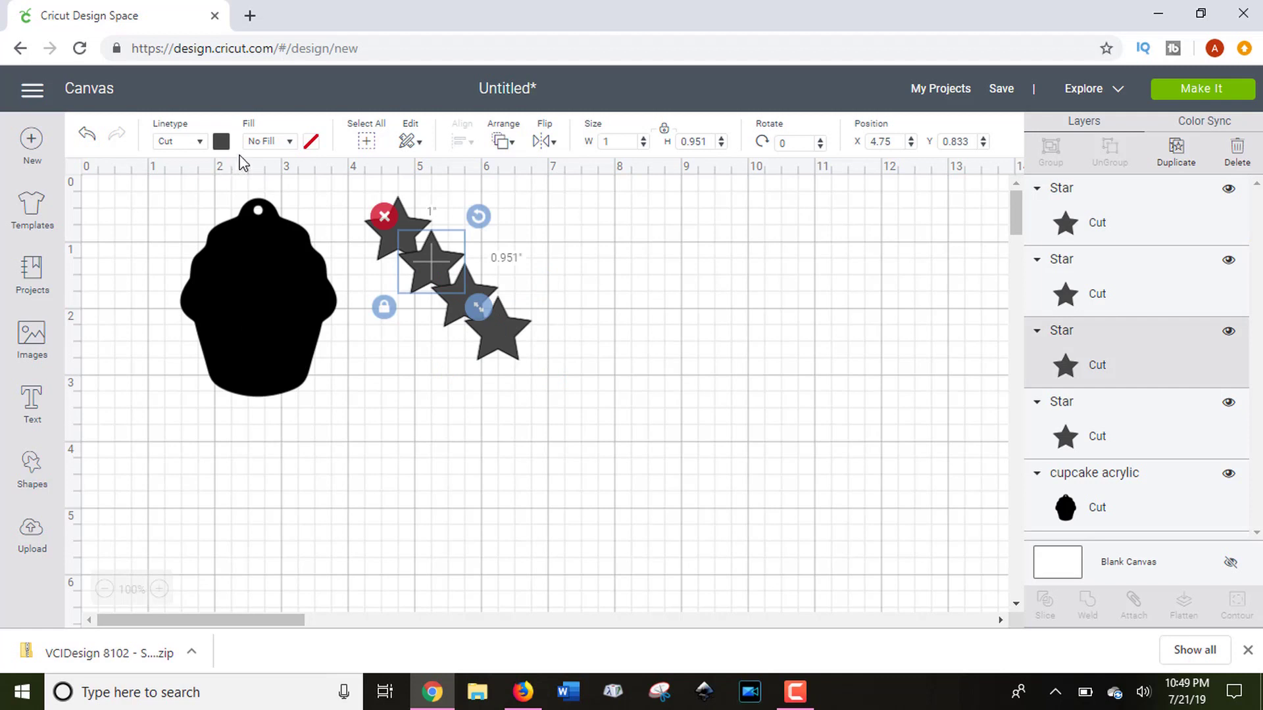
click(222, 143)
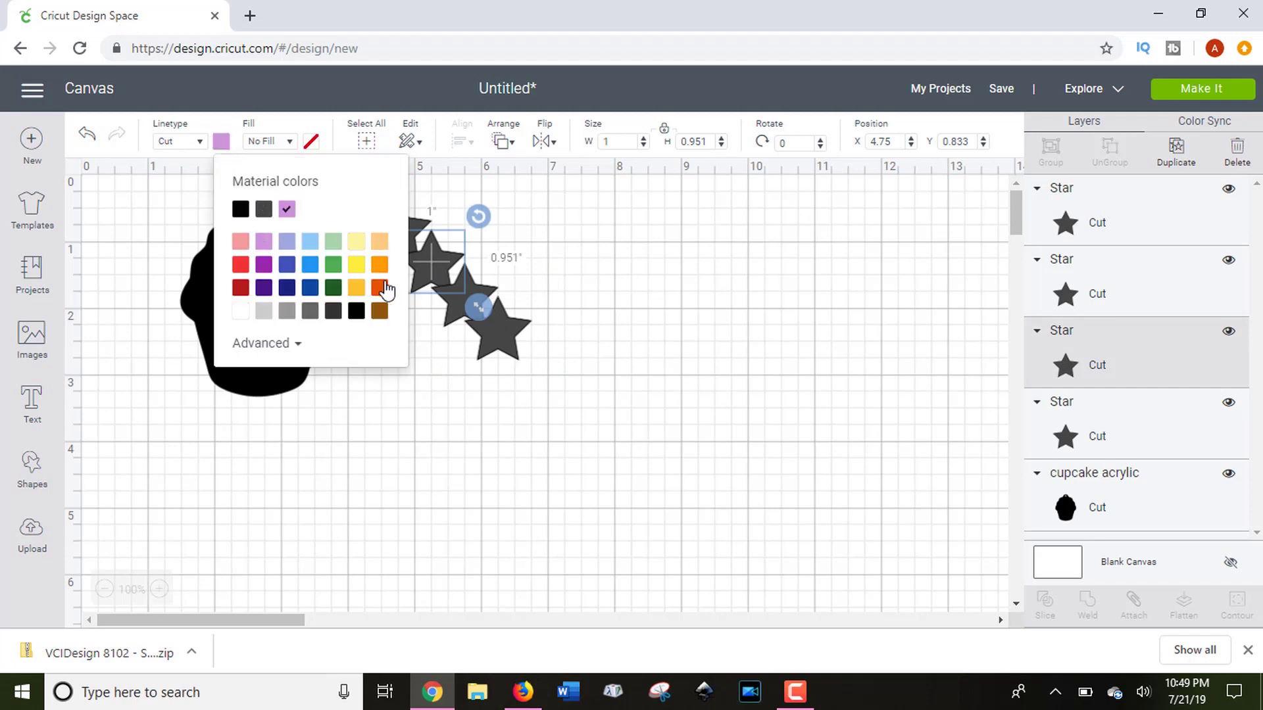
click(263, 242)
click(460, 304)
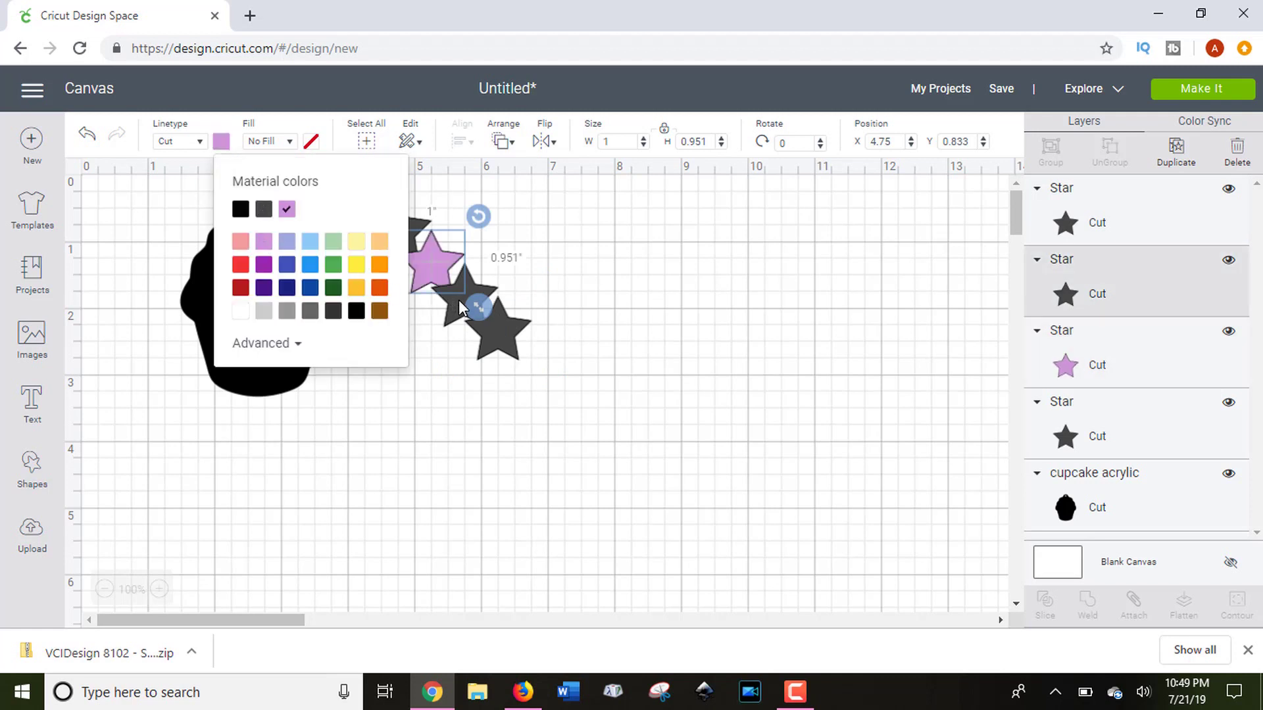
click(223, 142)
click(289, 243)
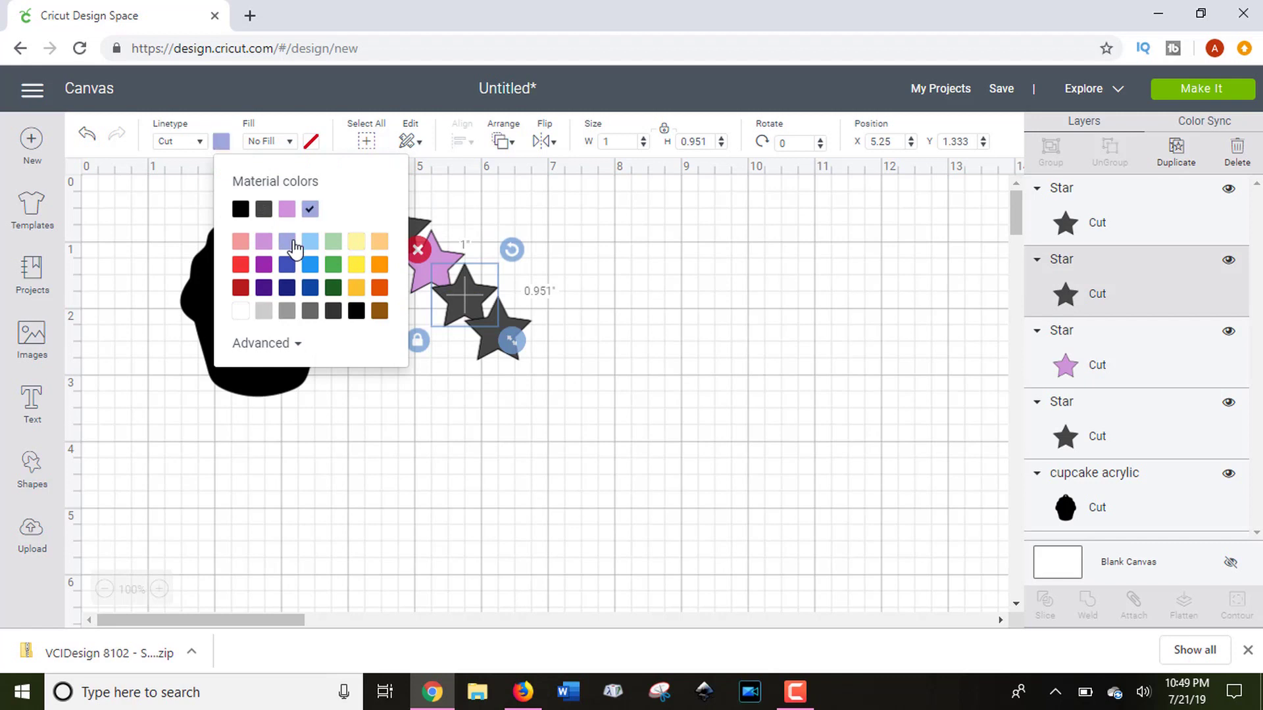
click(486, 347)
click(229, 145)
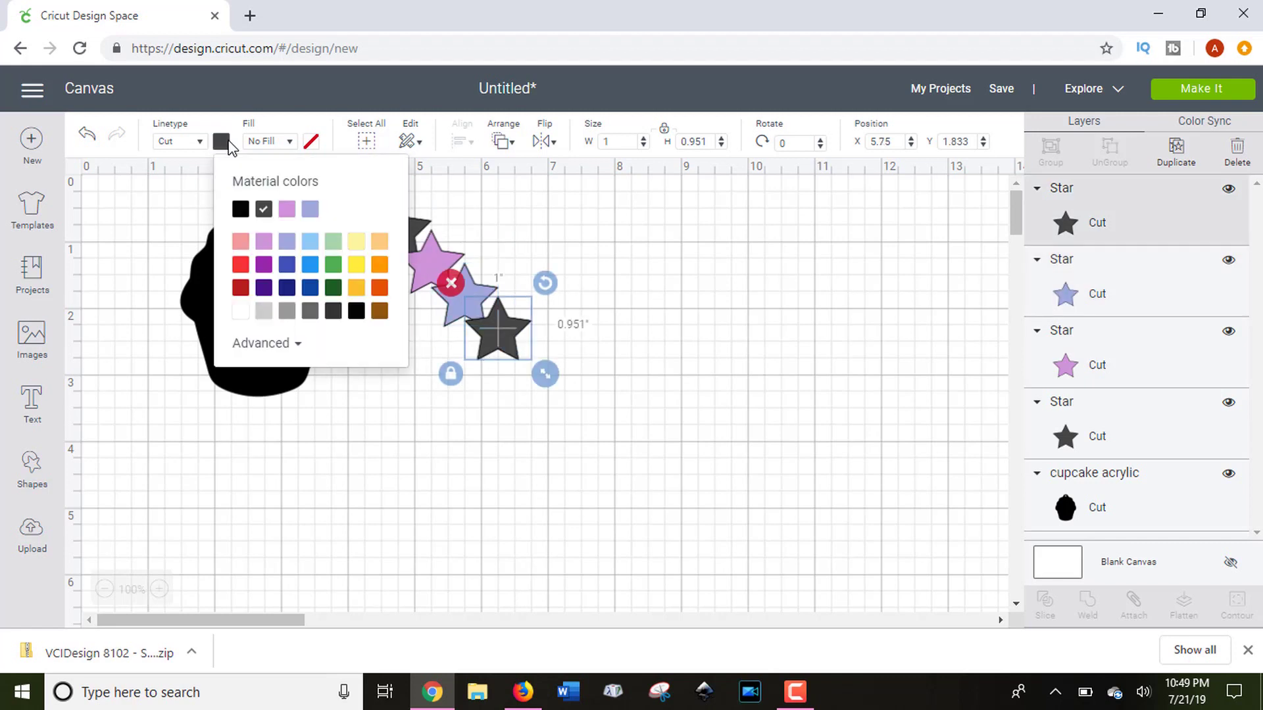
click(355, 266)
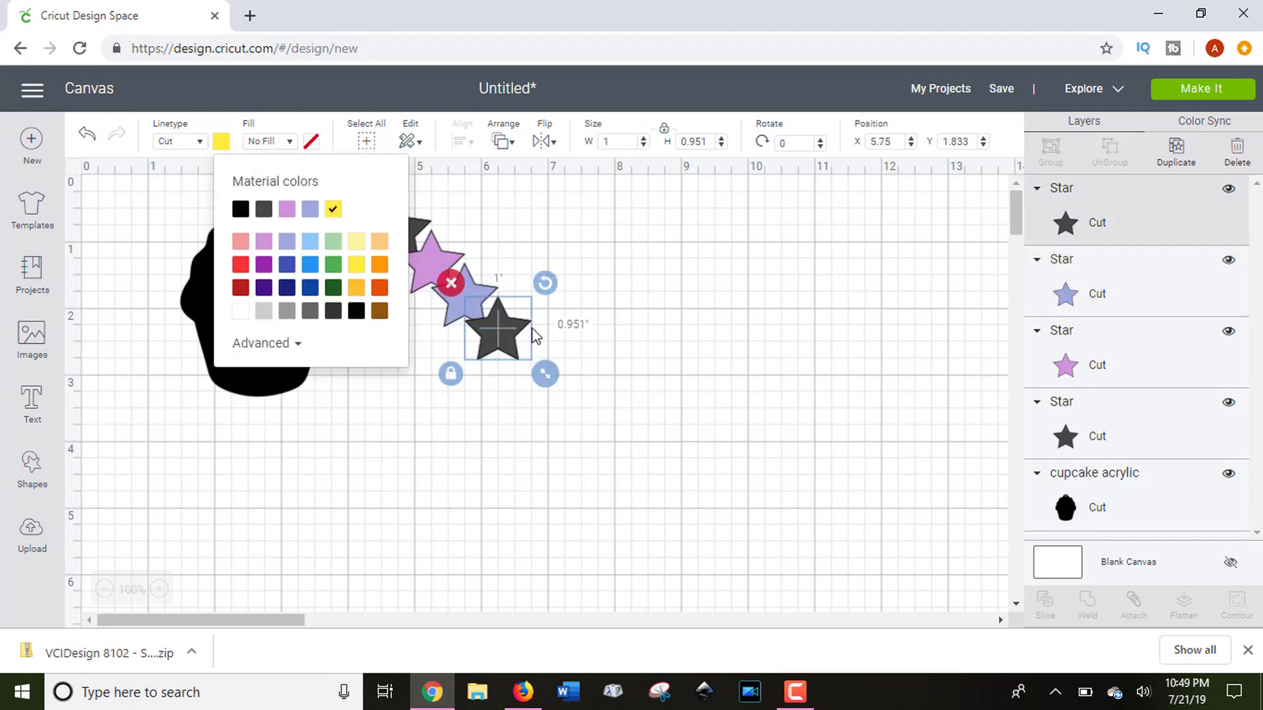
click(592, 340)
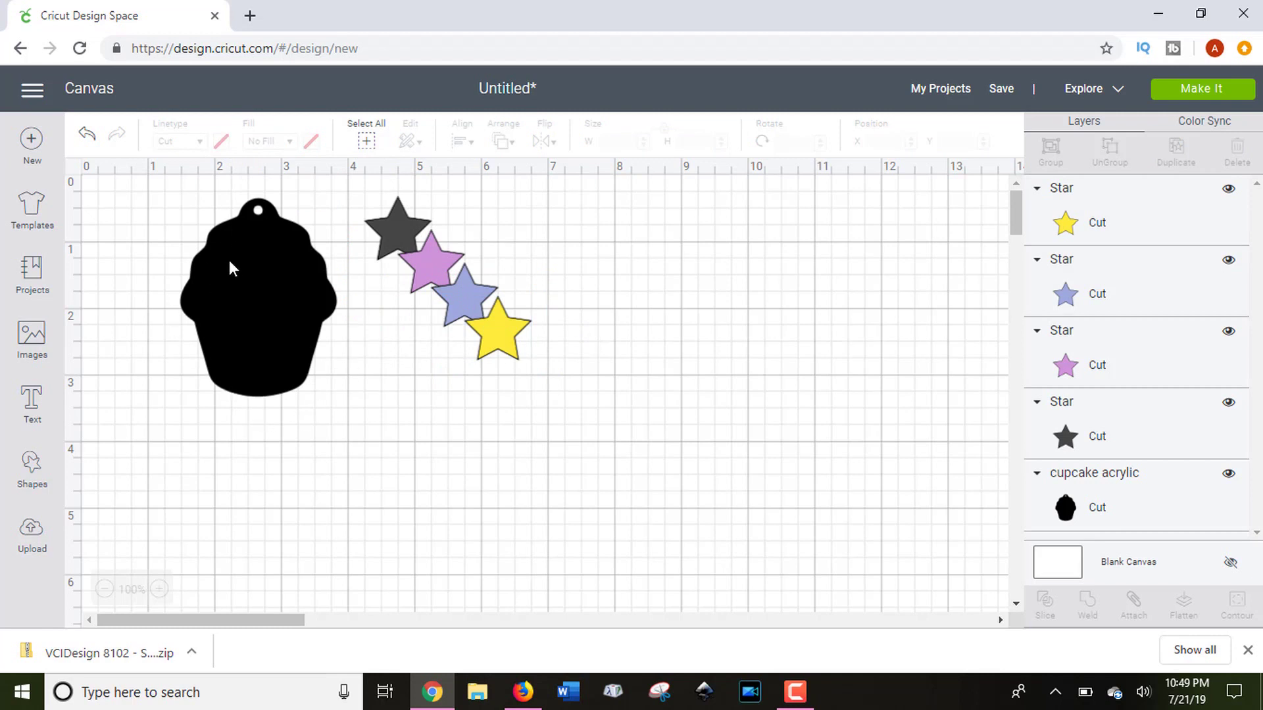
- Send the project to the cutting setup and set the material of mat 2 to Glitter Vinyl
click(1191, 99)
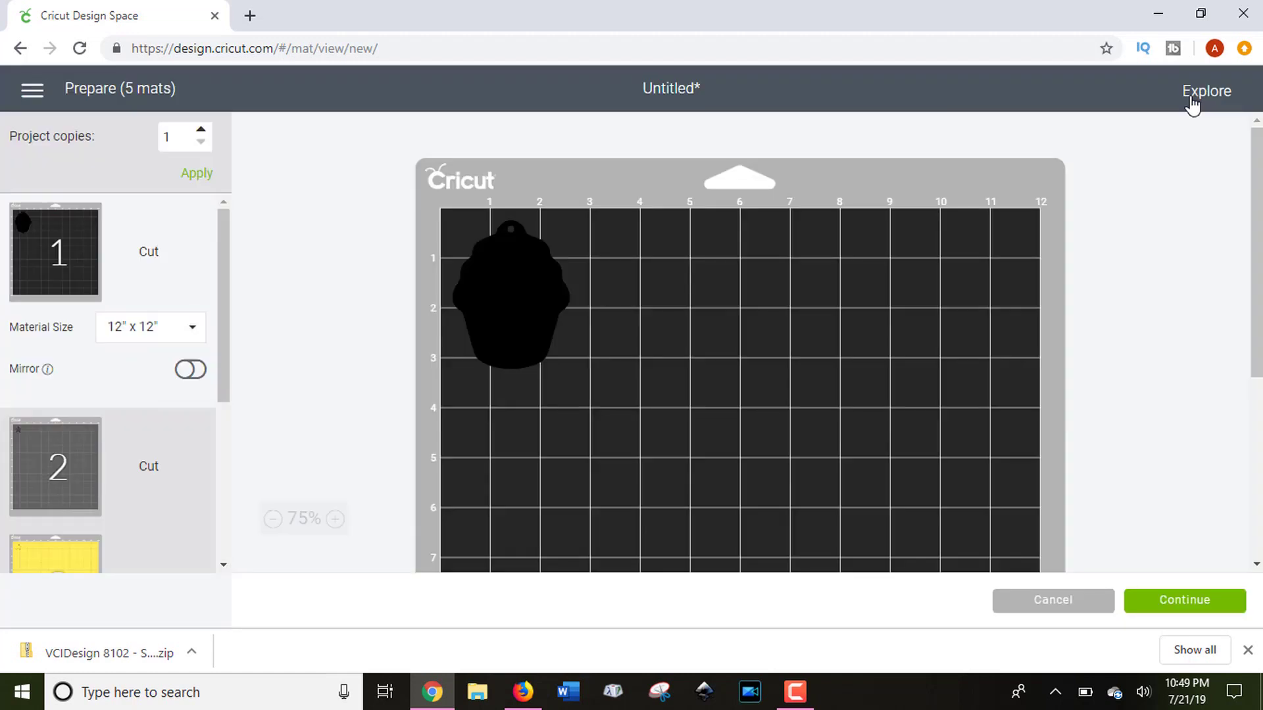
click(1177, 601)
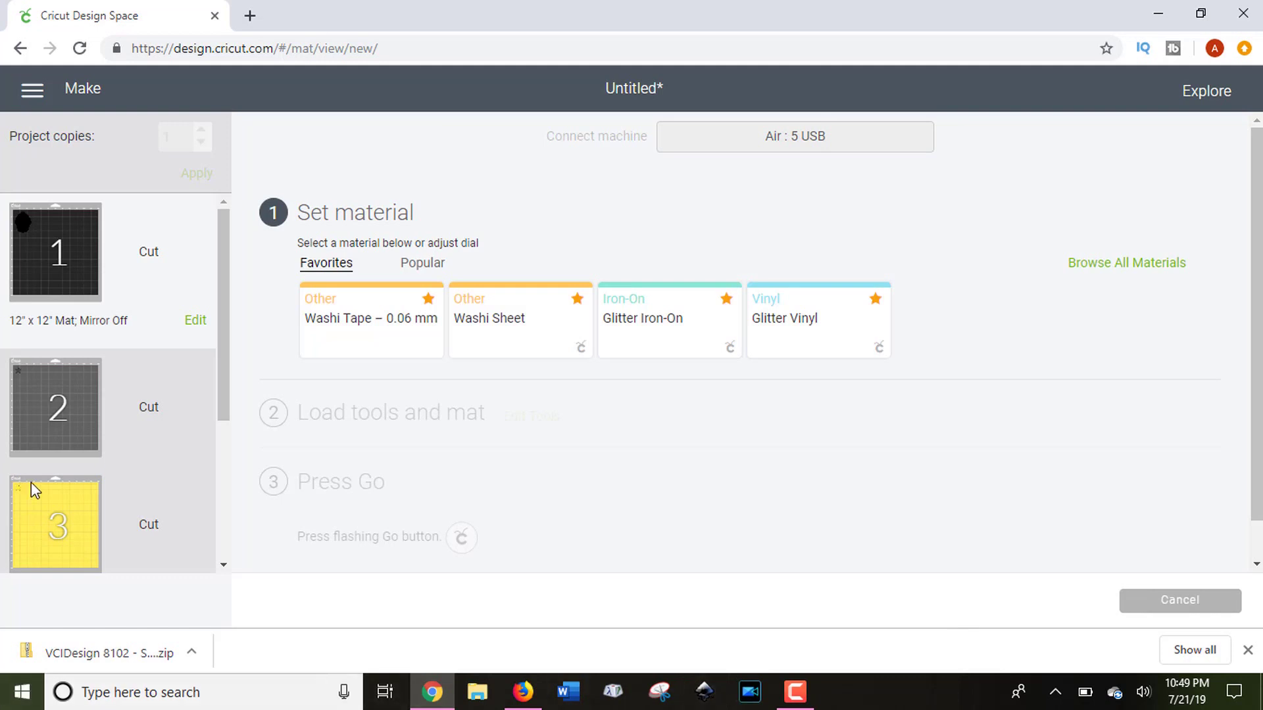
click(75, 393)
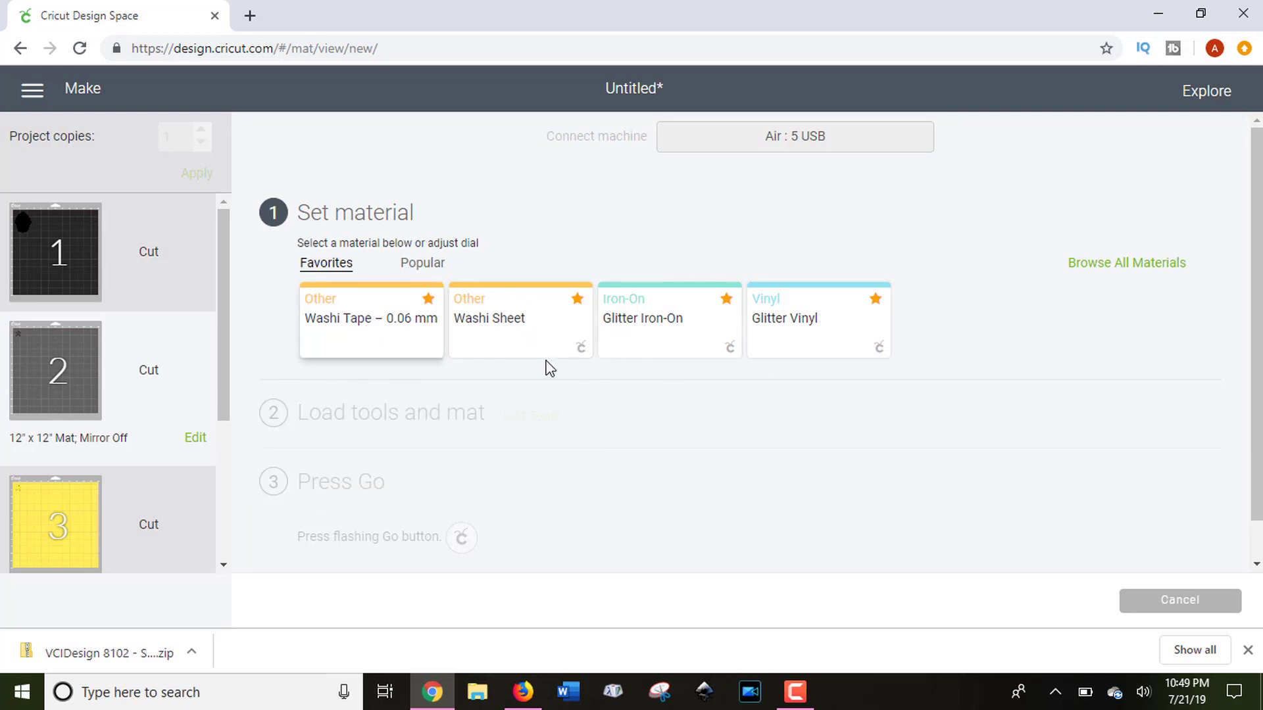
click(792, 338)
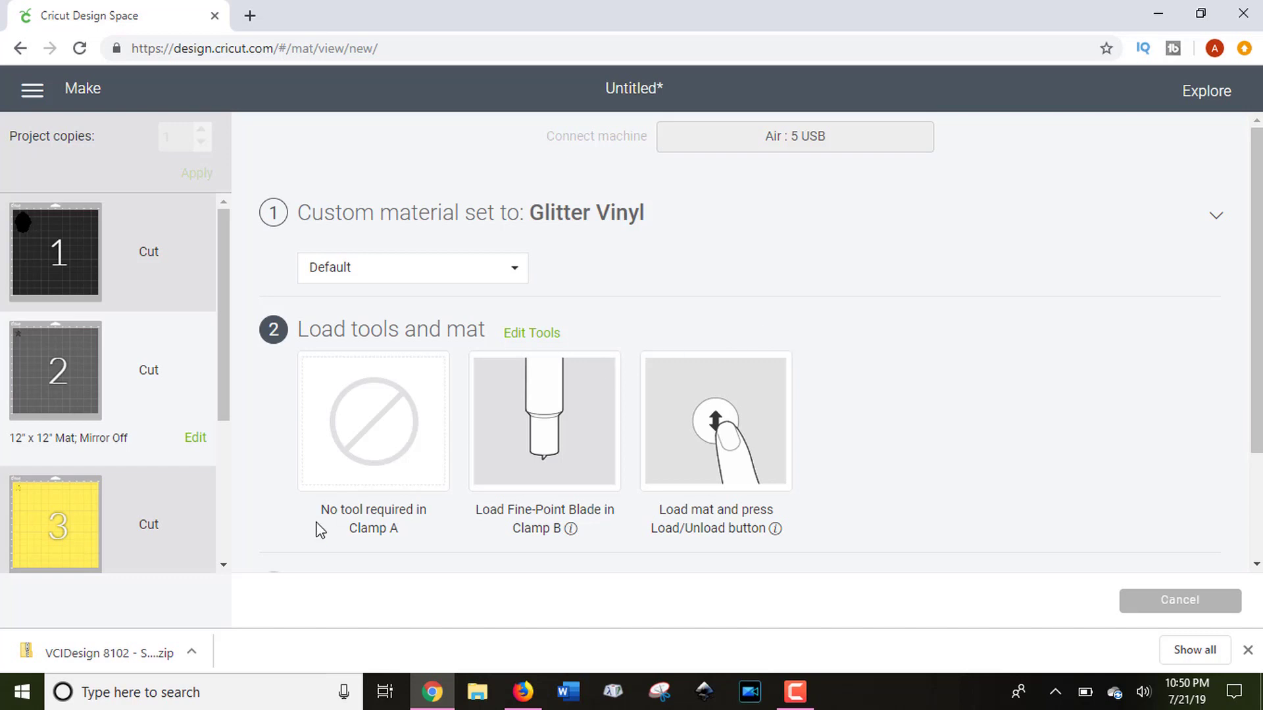
- Open the custom material settings from mat 3 and look through the materials' cut pressures to the end of the list
click(99, 536)
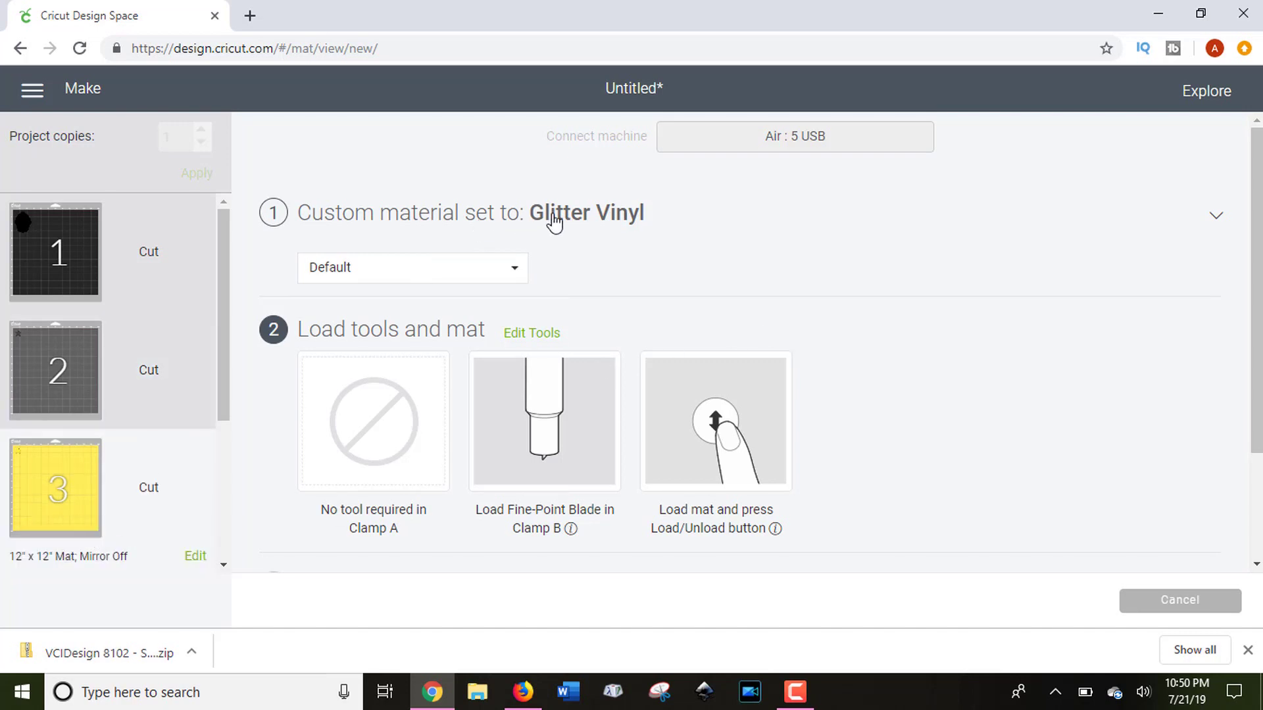
click(555, 223)
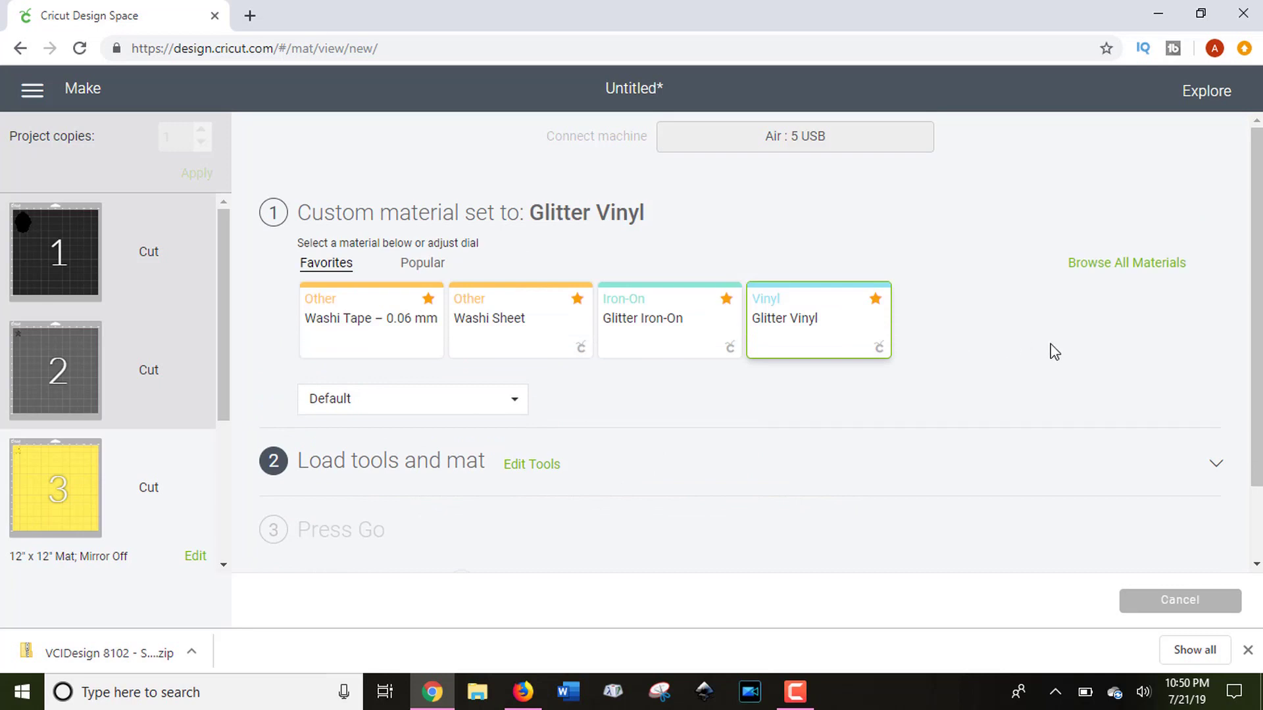
click(1114, 268)
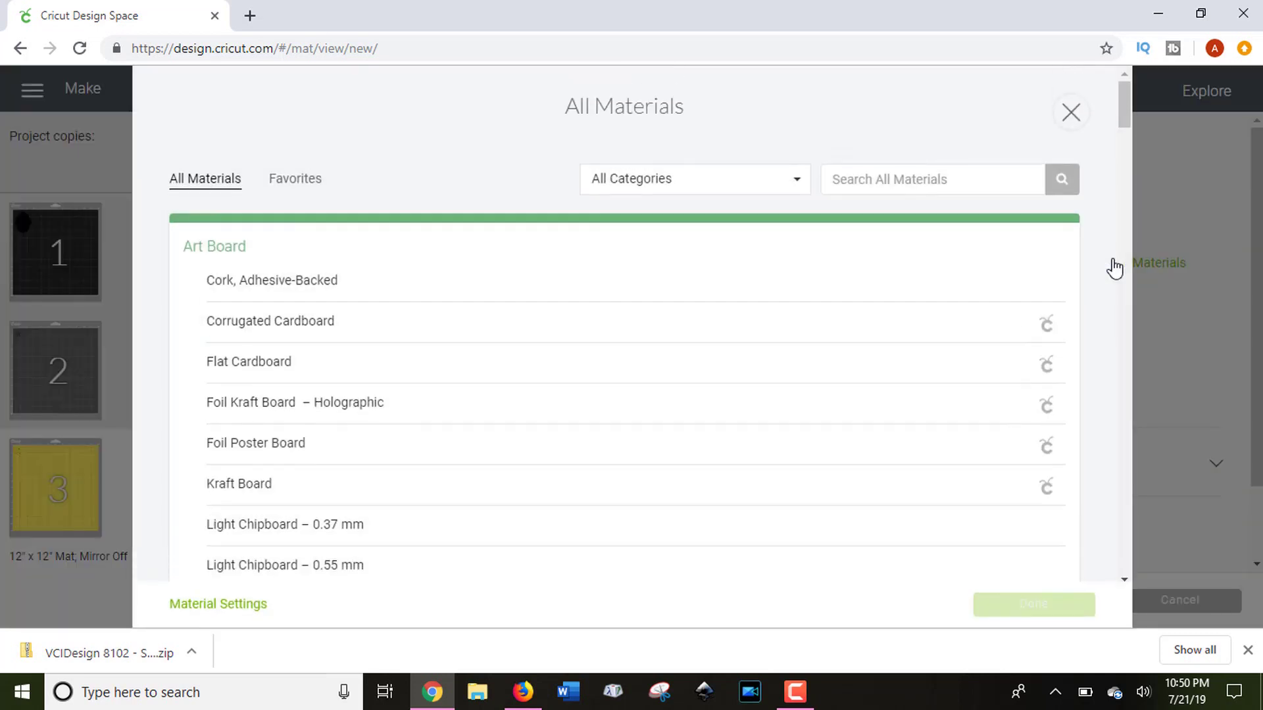
click(239, 610)
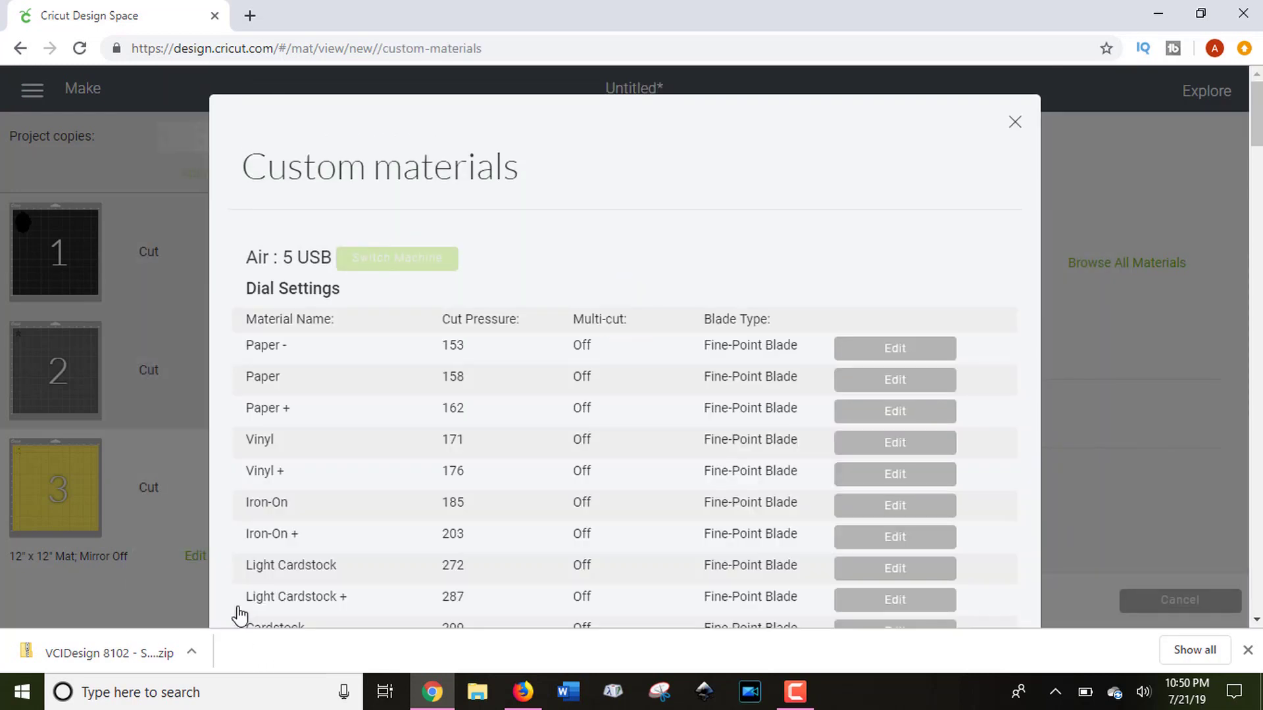
scroll(373, 504, down, 9)
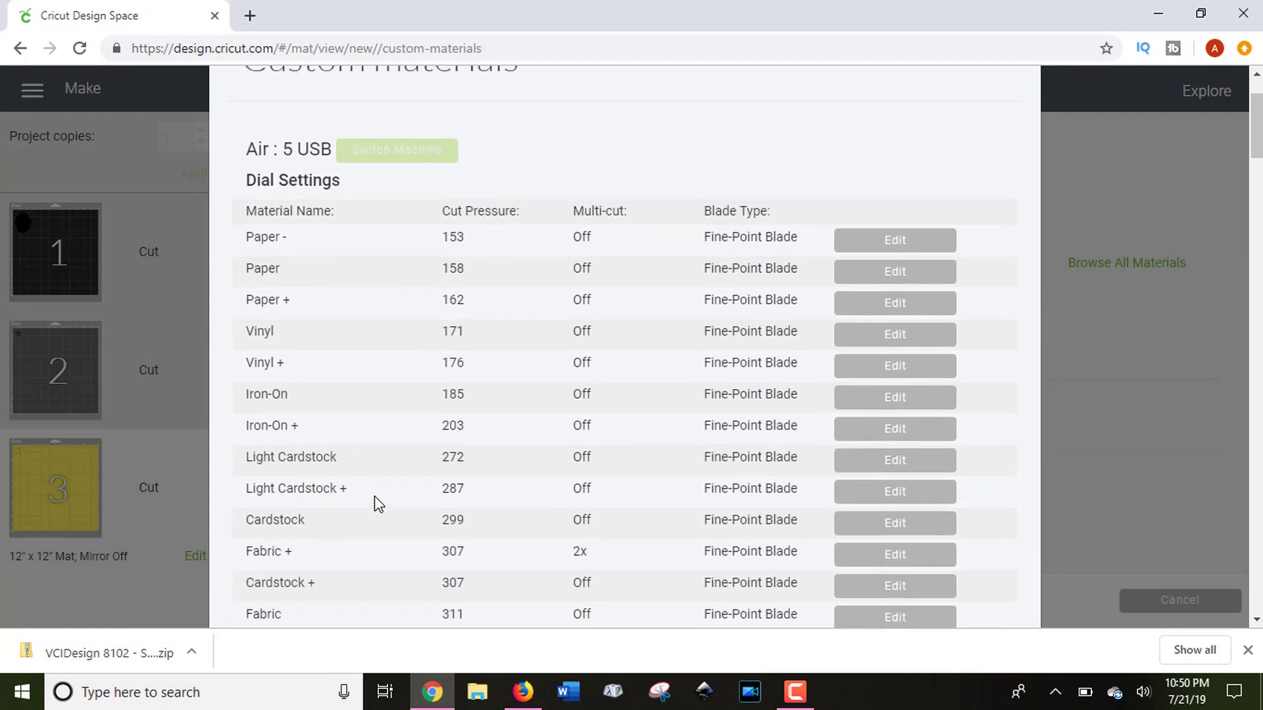
scroll(374, 497, down, 5)
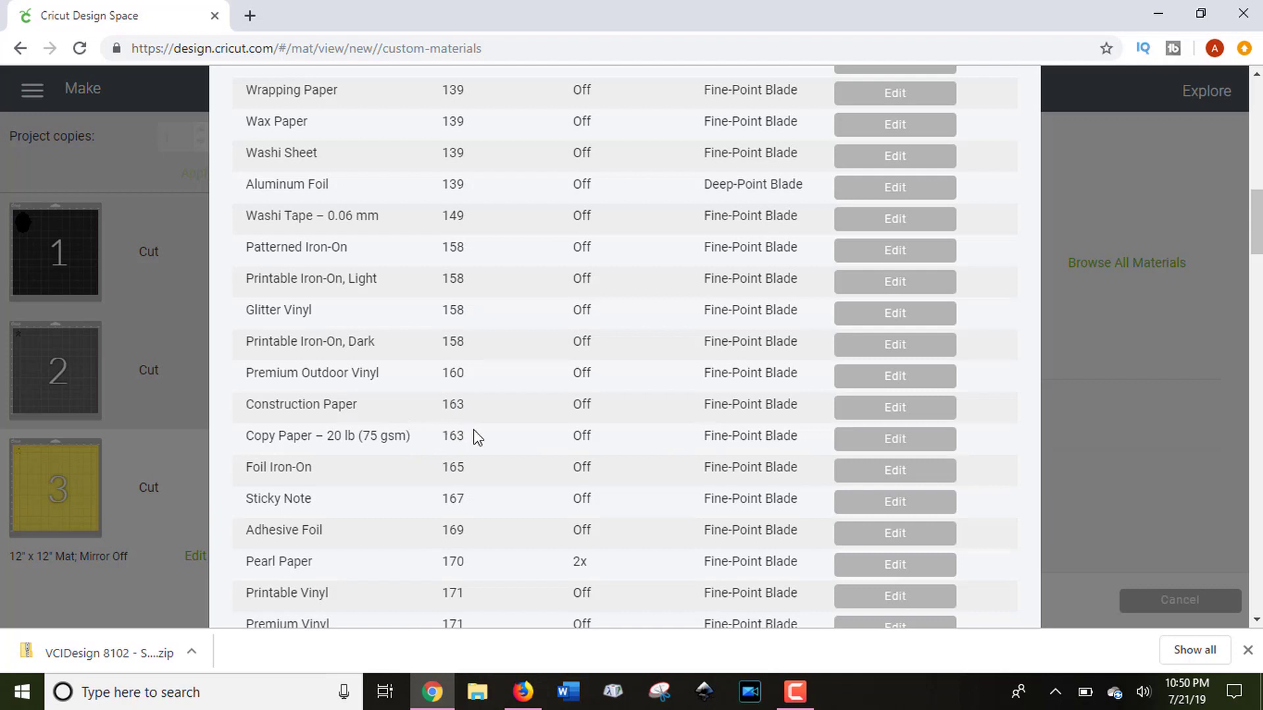
scroll(478, 437, down, 1)
scroll(477, 437, down, 1)
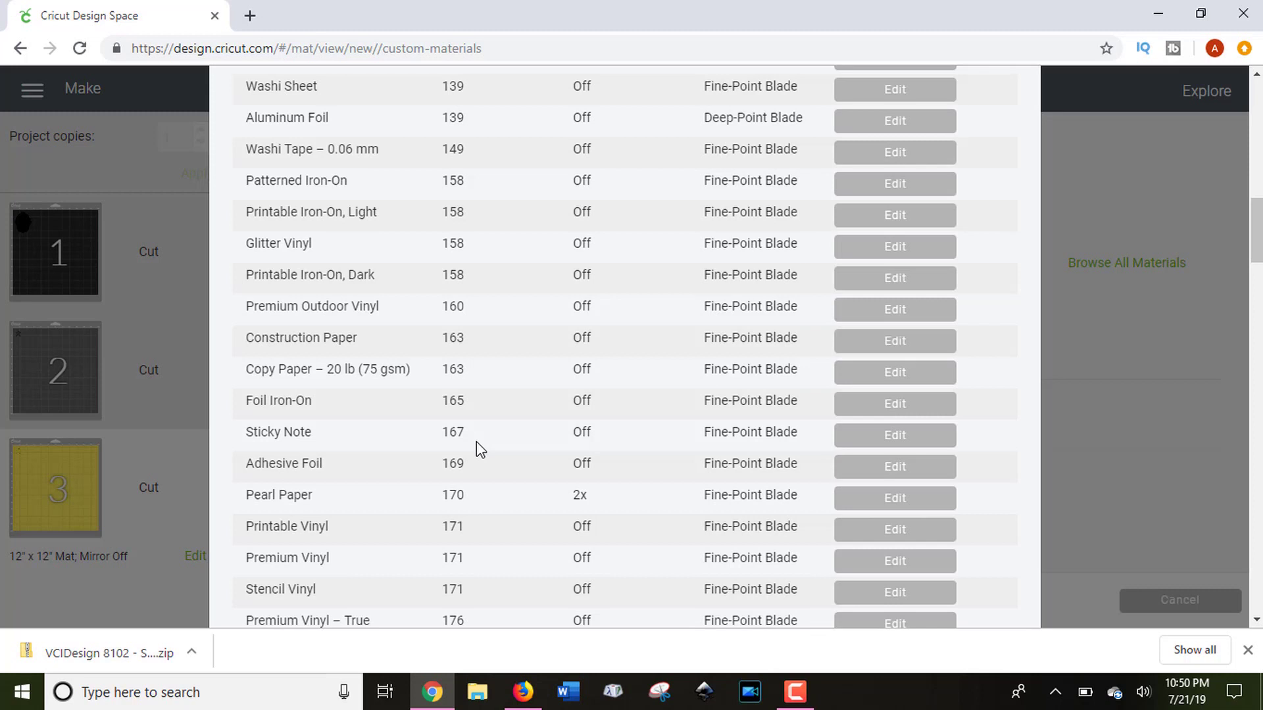
scroll(480, 446, down, 3)
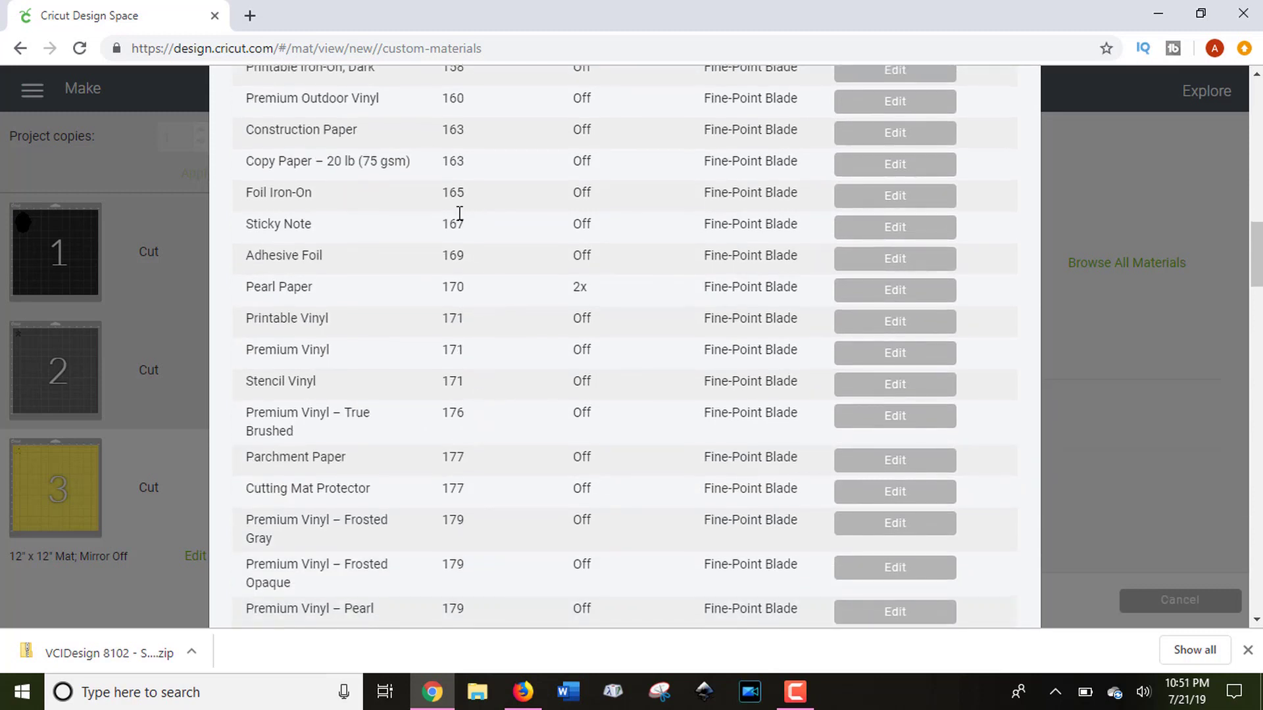
scroll(478, 451, down, 20)
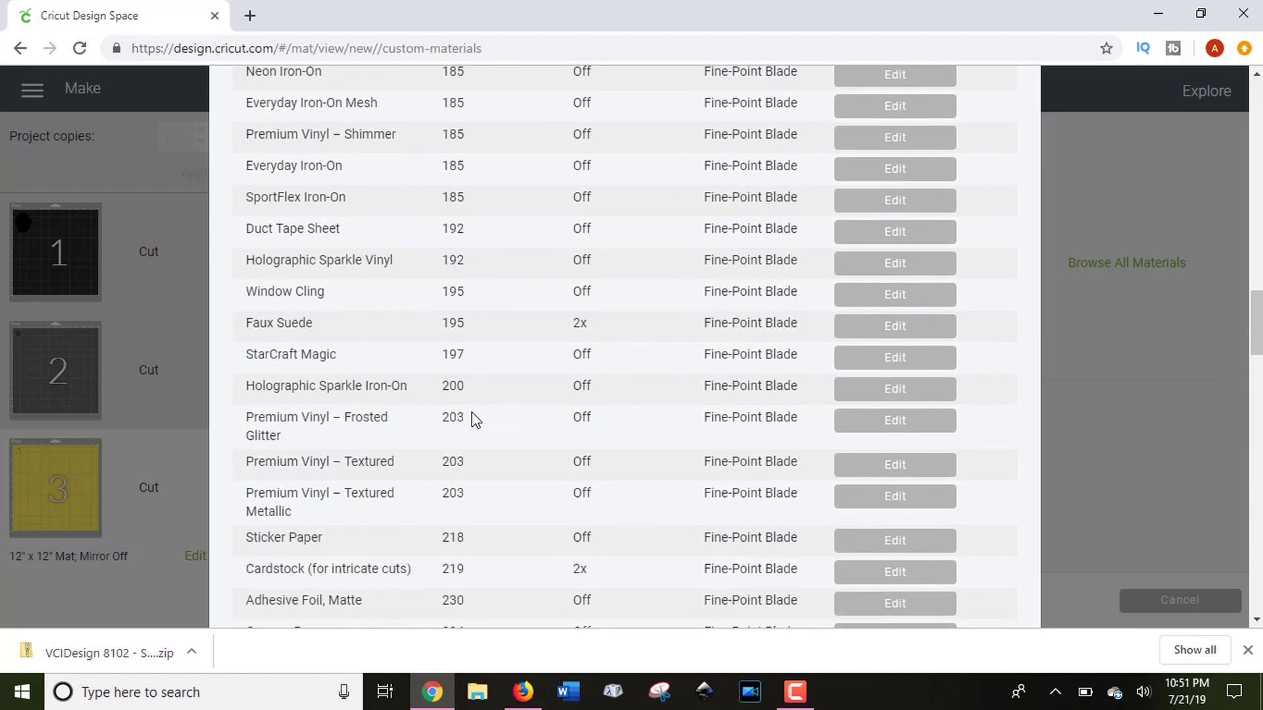
scroll(472, 404, down, 18)
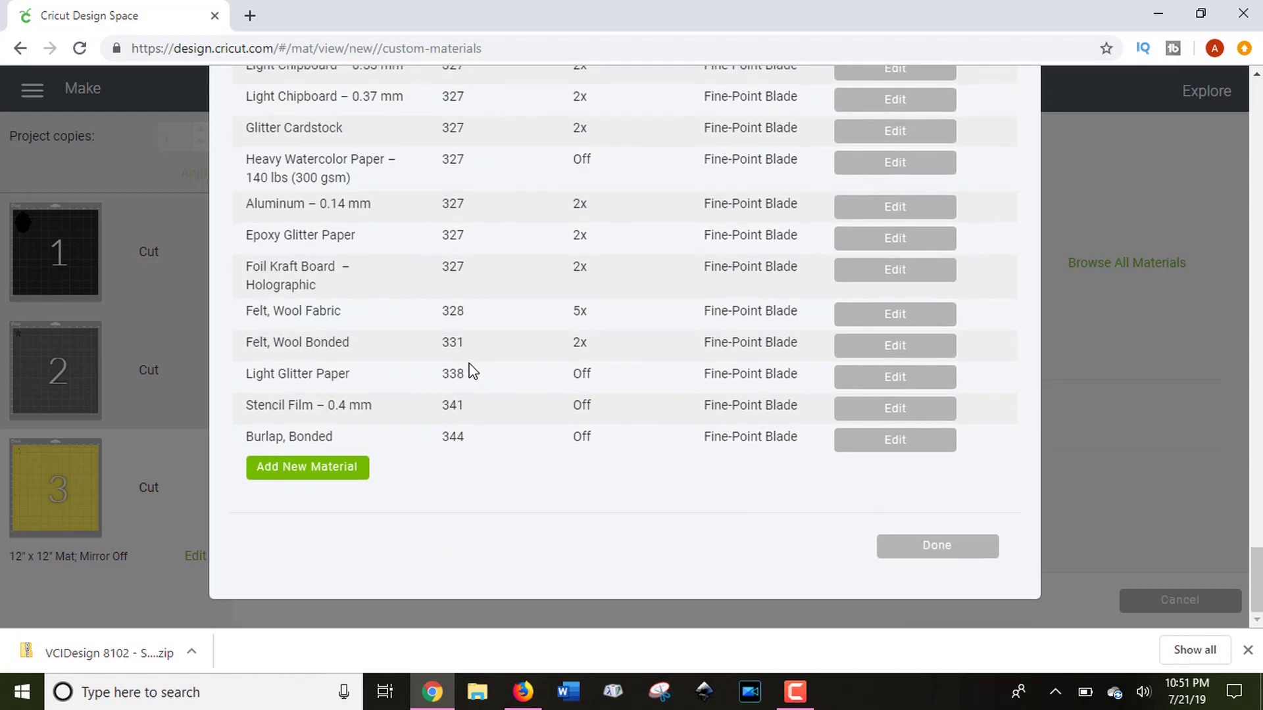
- Open a blank new custom material entry and close the custom materials list, discarding the unsaved changes
click(327, 470)
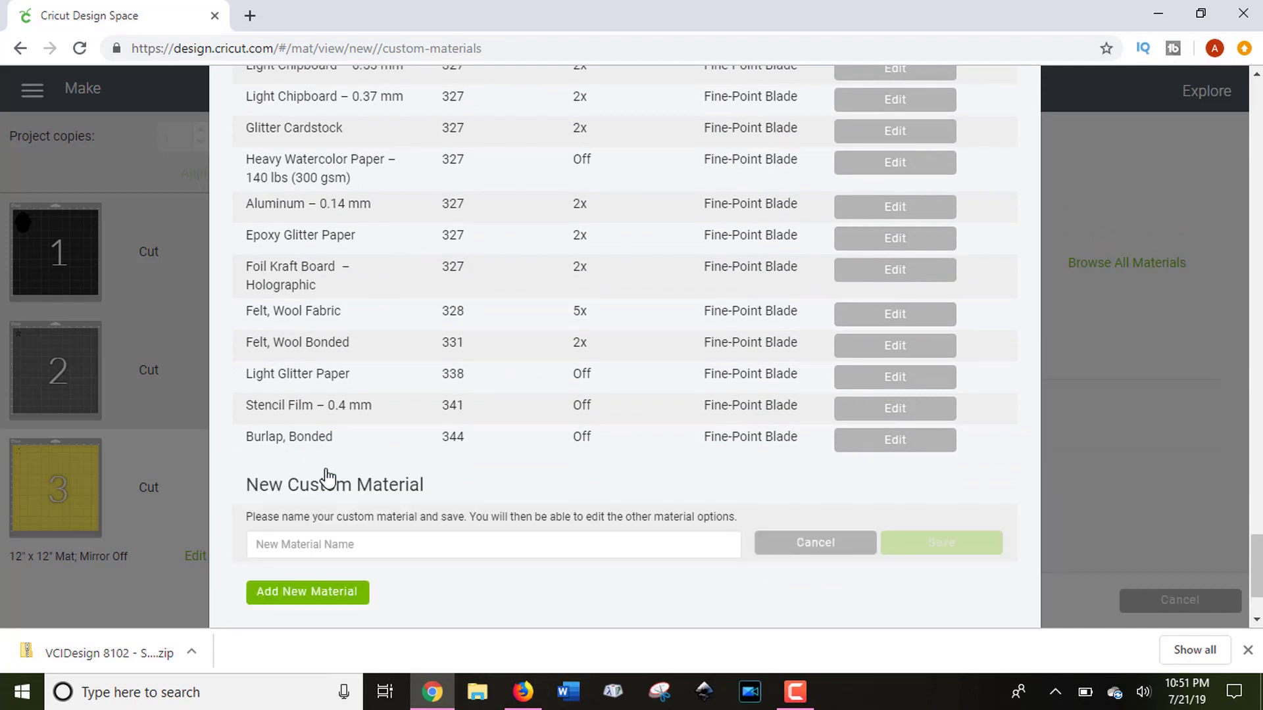
click(1105, 349)
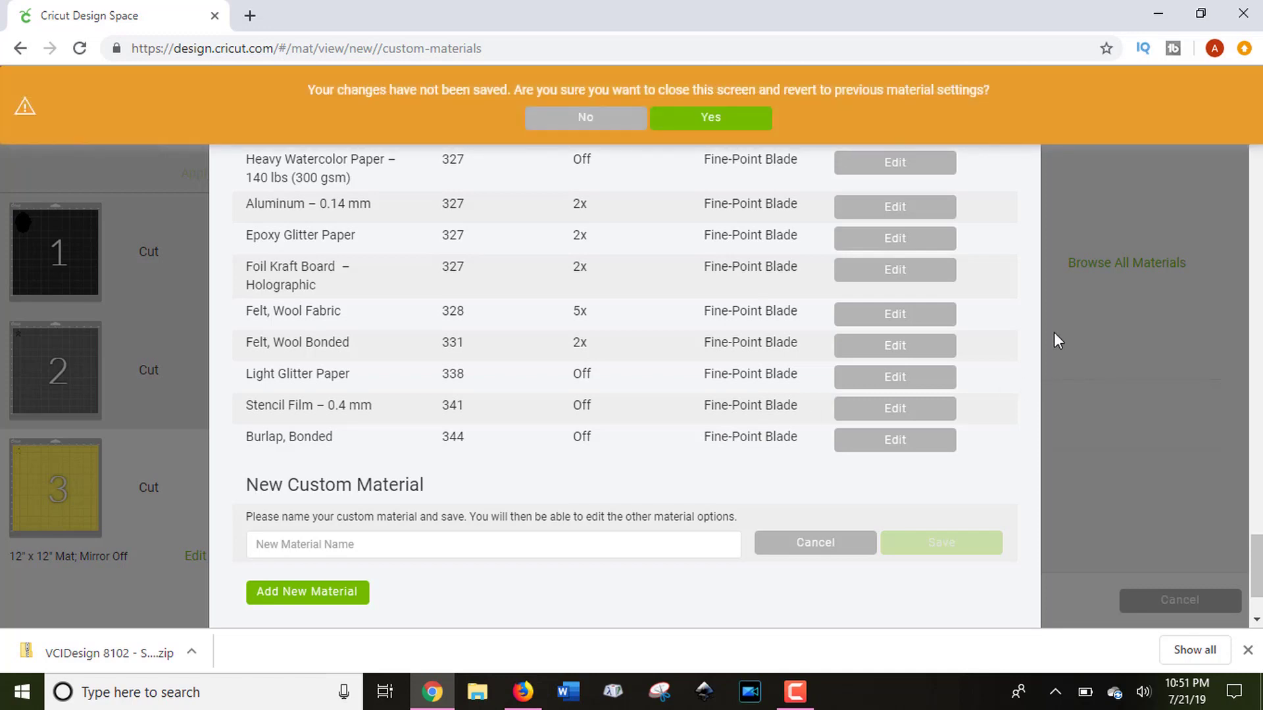
click(733, 123)
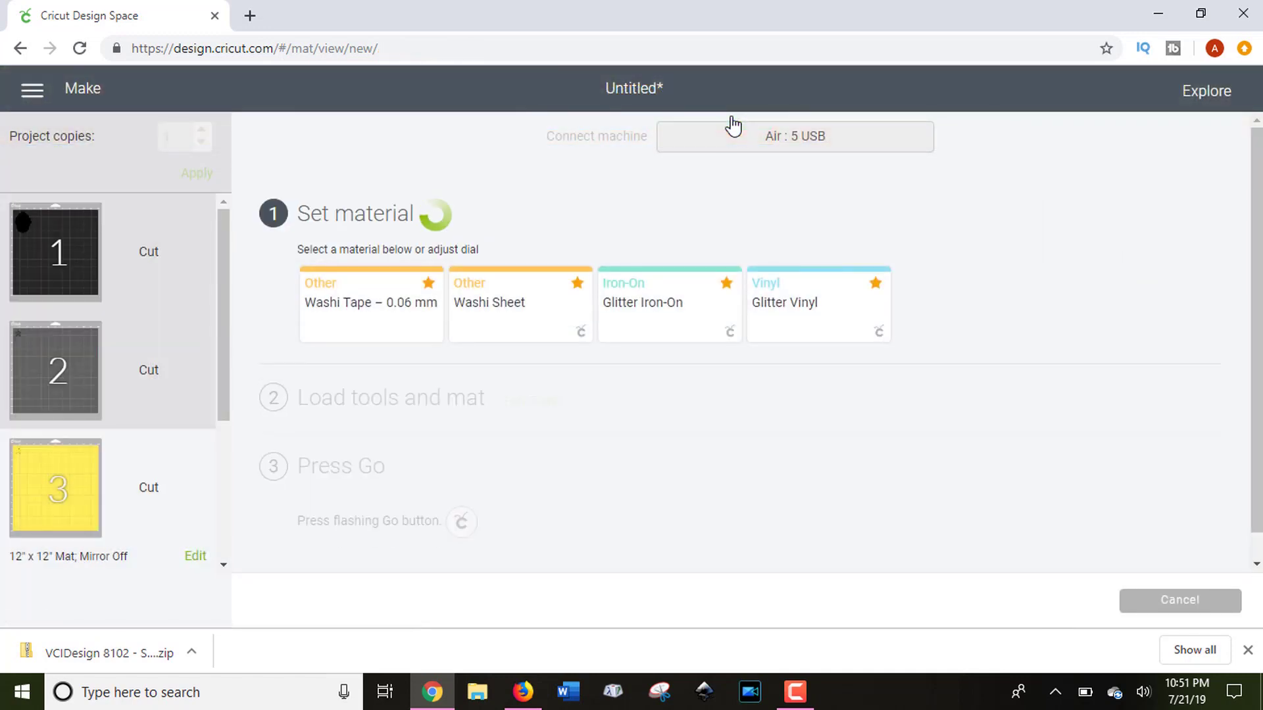